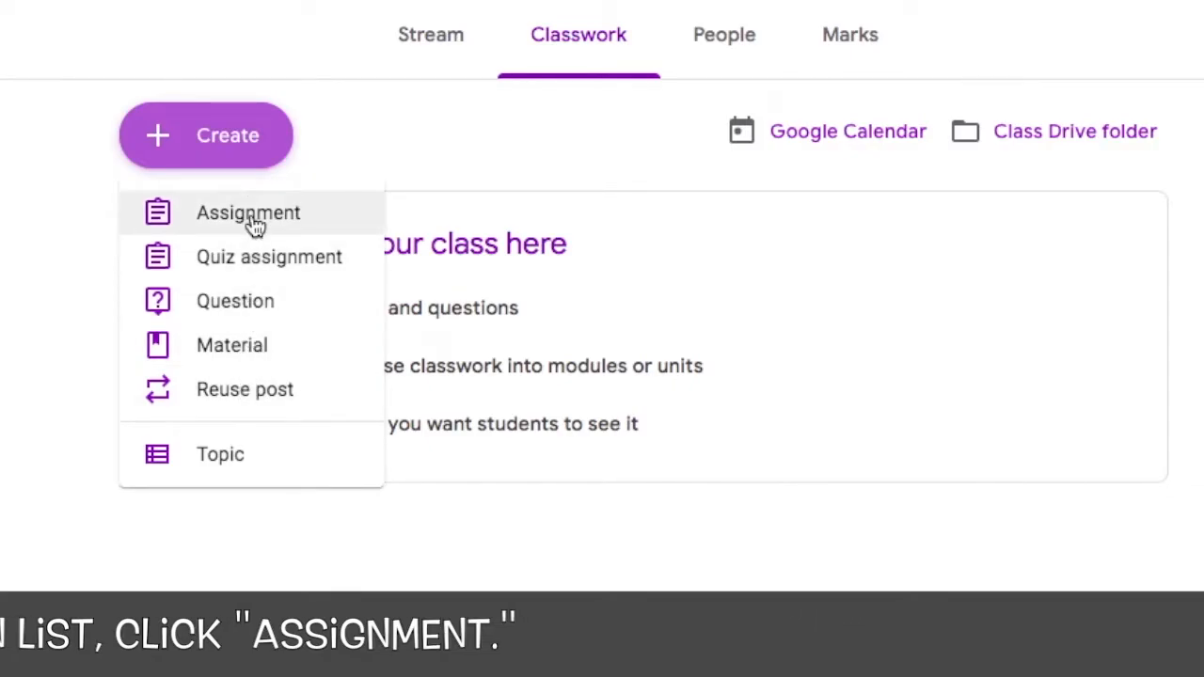
- Create an assignment titled "Changes" with the instructions "LIST 5 PHYSICAL and 5 PSYCHOSOCIAL CHANGES during puberty."
click(324, 222)
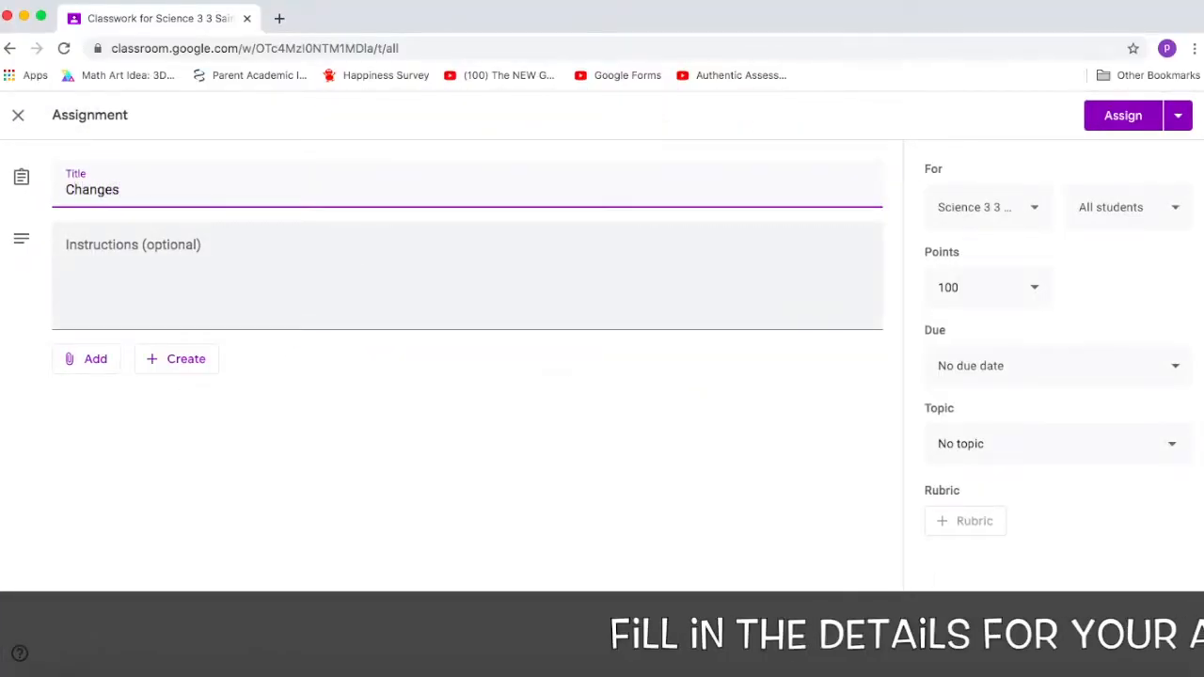
click(285, 274)
text(LIST 5 PHYSIC)
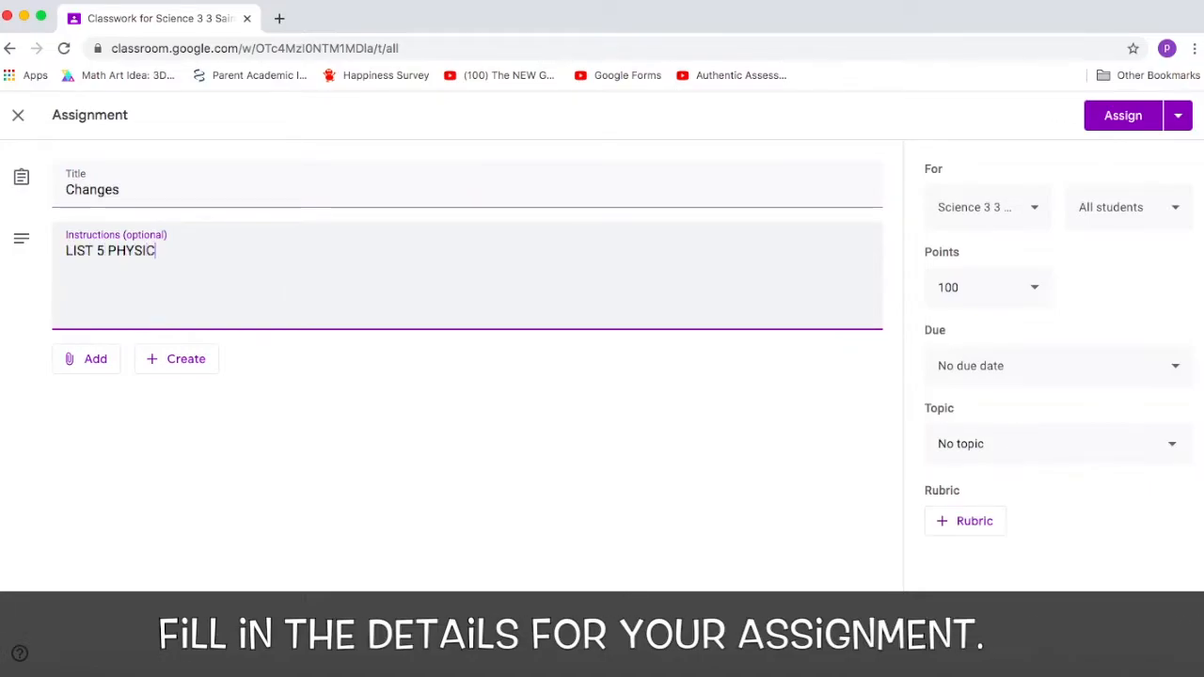
text(AL and 5 PSYCHOSOCIAL CHANGES during puberty.)
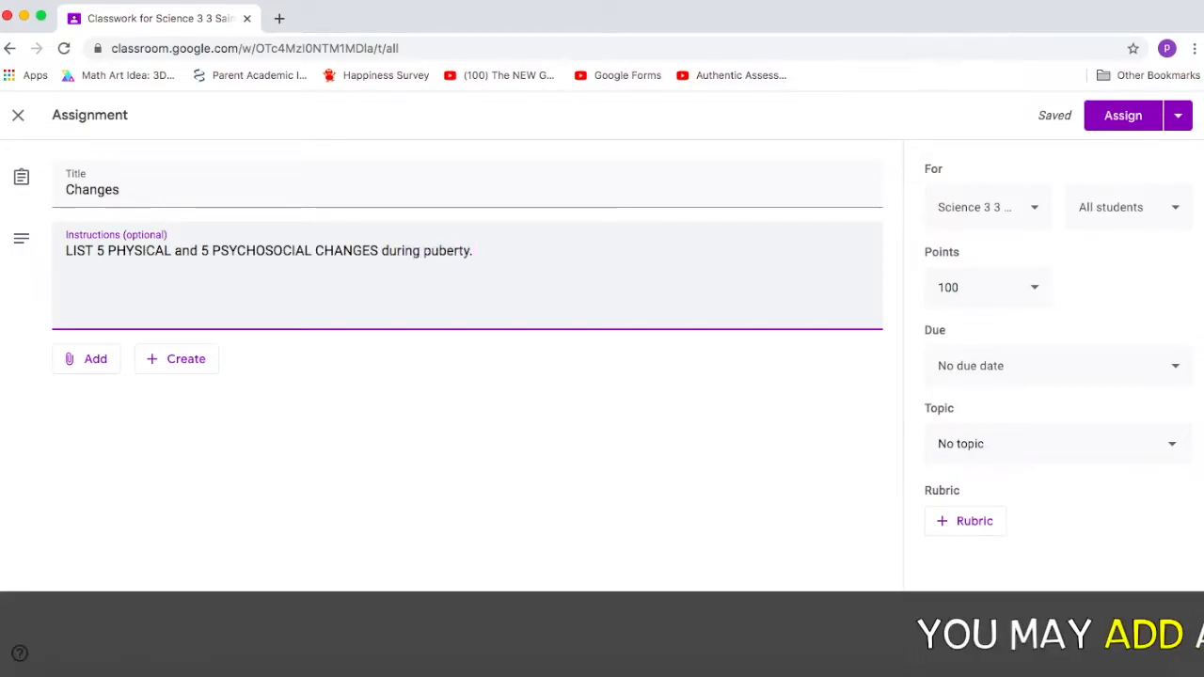
- Attach a new Google Docs document to the assignment and write "Physical and Psychosocial changes during puberty." as its first line
click(89, 364)
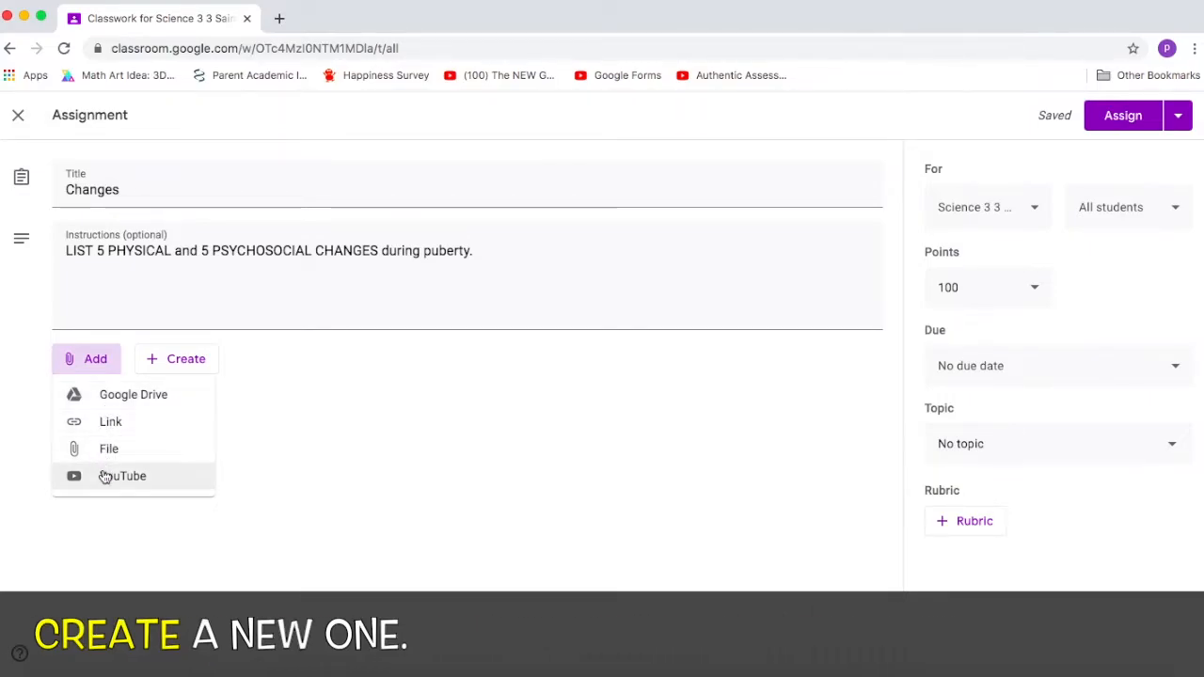
click(175, 359)
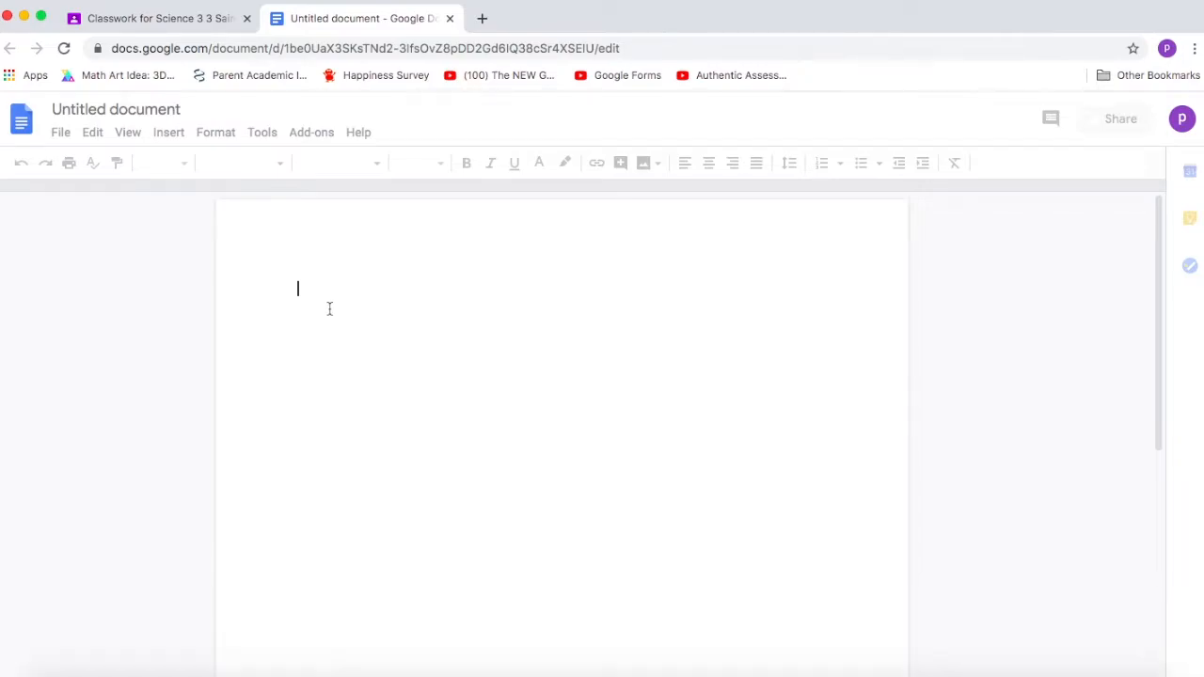
text(Physical and Psychosocial c)
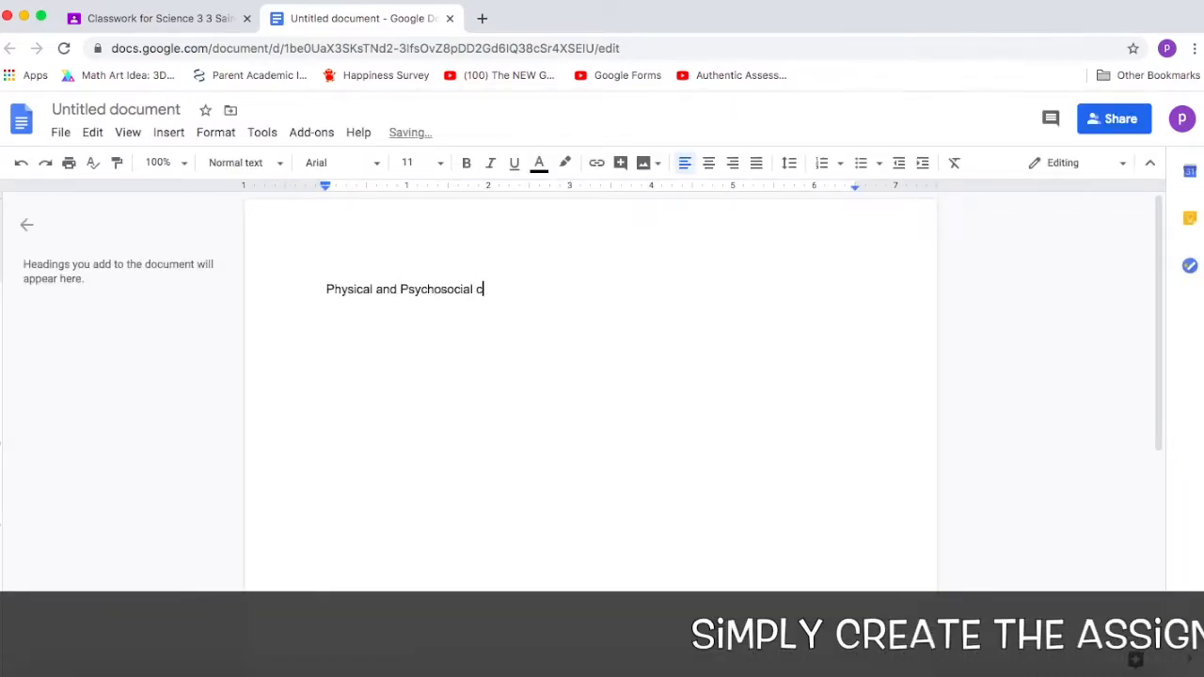
text(hanges during puberty.)
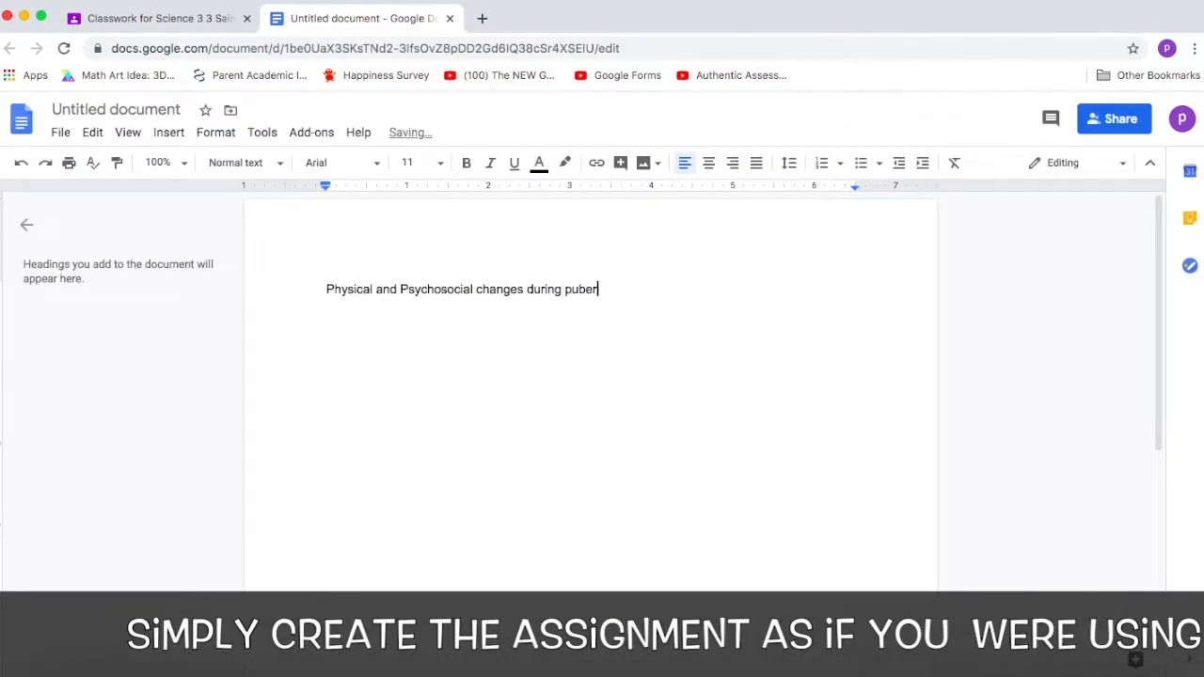
- Insert a table with two columns and six rows below the text line and head its first column PHYSICAL
click(169, 132)
mouse_move(320, 199)
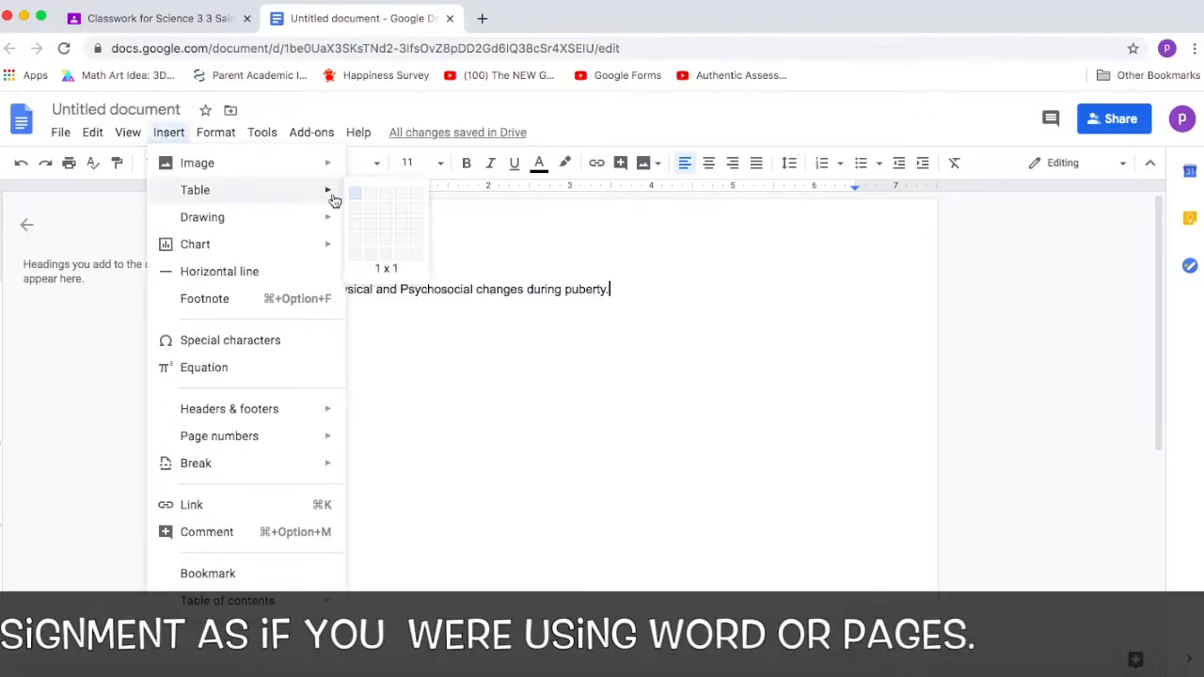
click(367, 269)
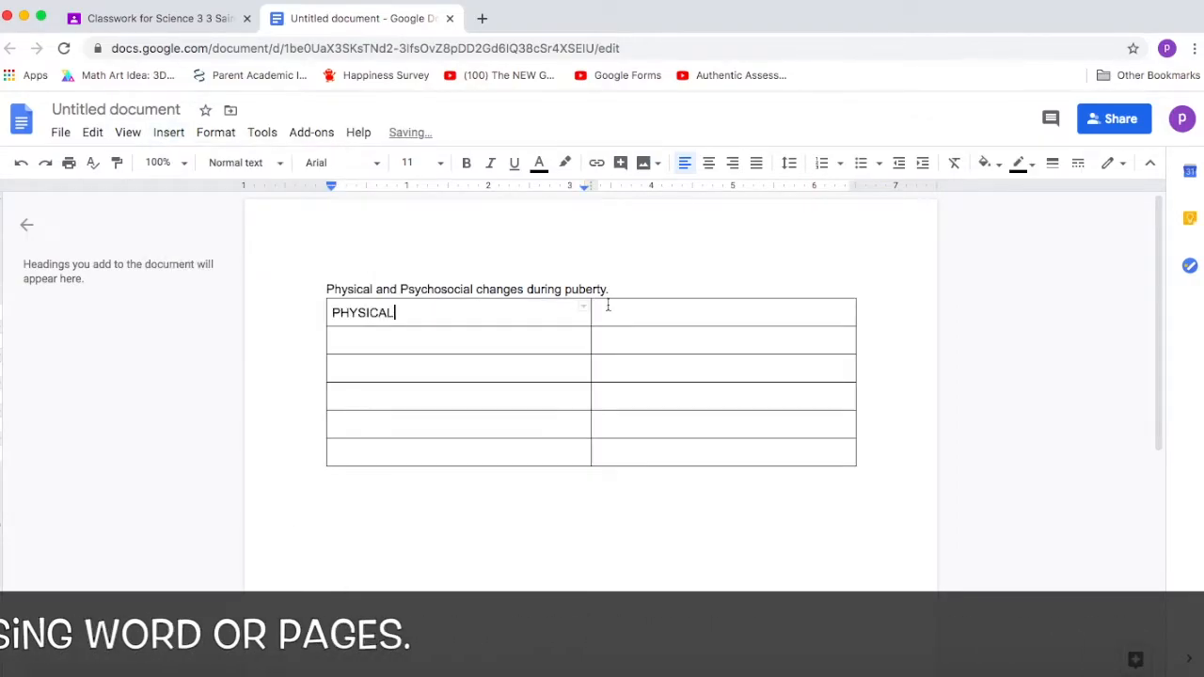
- Complete the table's centered header row with PSYCHOSOCIAL in the second column and add a blank line above the table
drag(327, 317, 696, 314)
click(709, 163)
click(721, 313)
text(OSOCIAL)
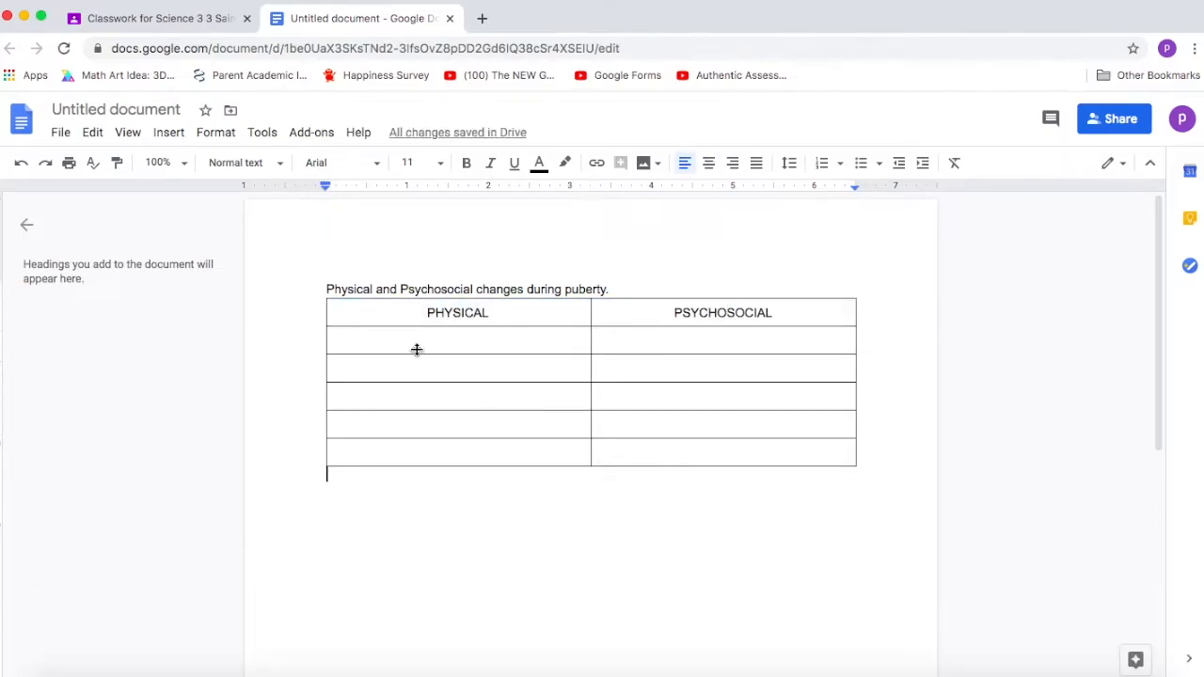
click(625, 291)
key(Return)
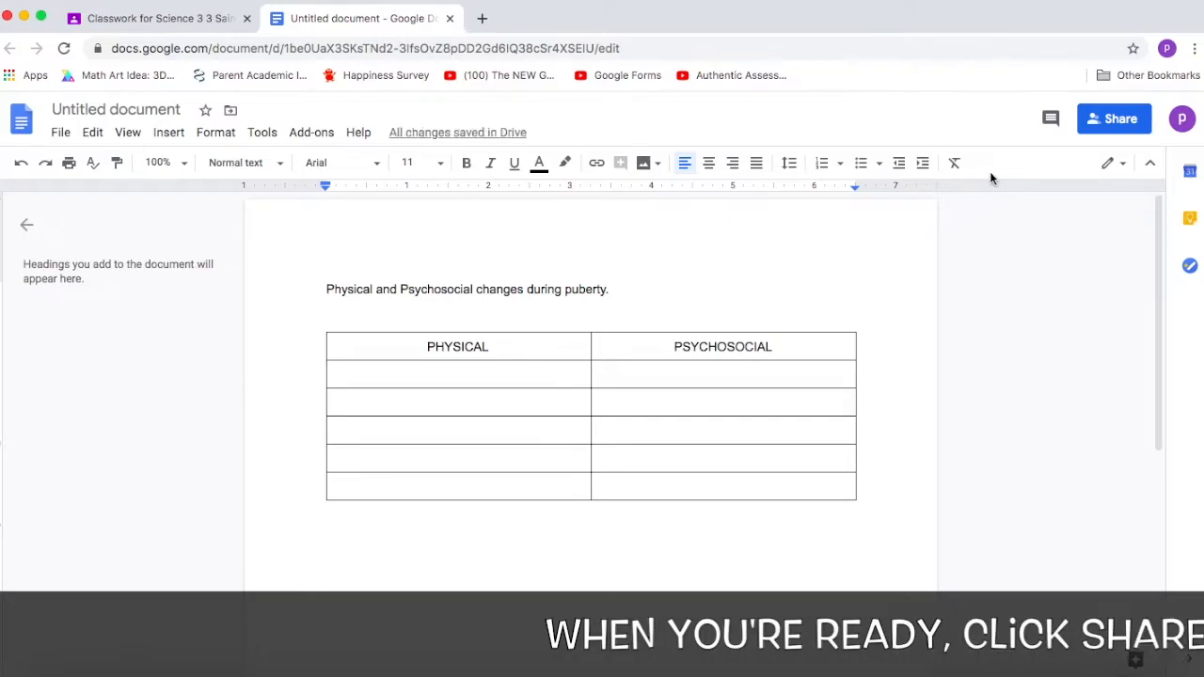
- Save the document under the name "Physical and Psychosocial changes during puberty" and complete its sharing with the current people and groups
click(1107, 123)
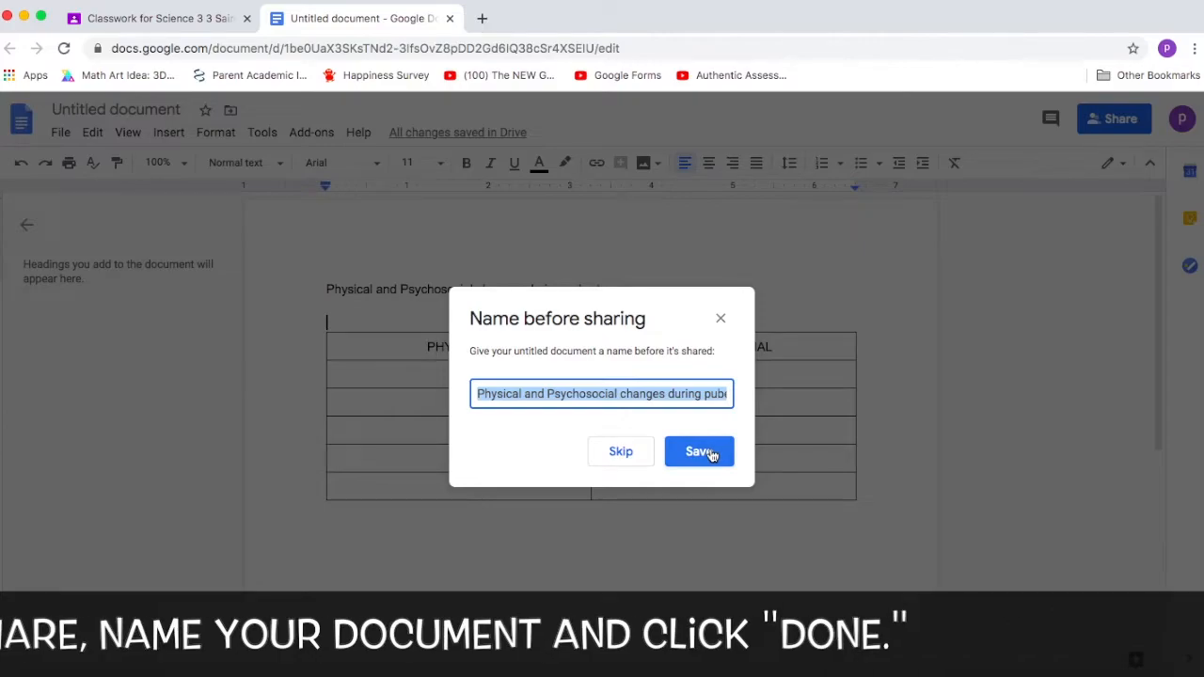
click(711, 453)
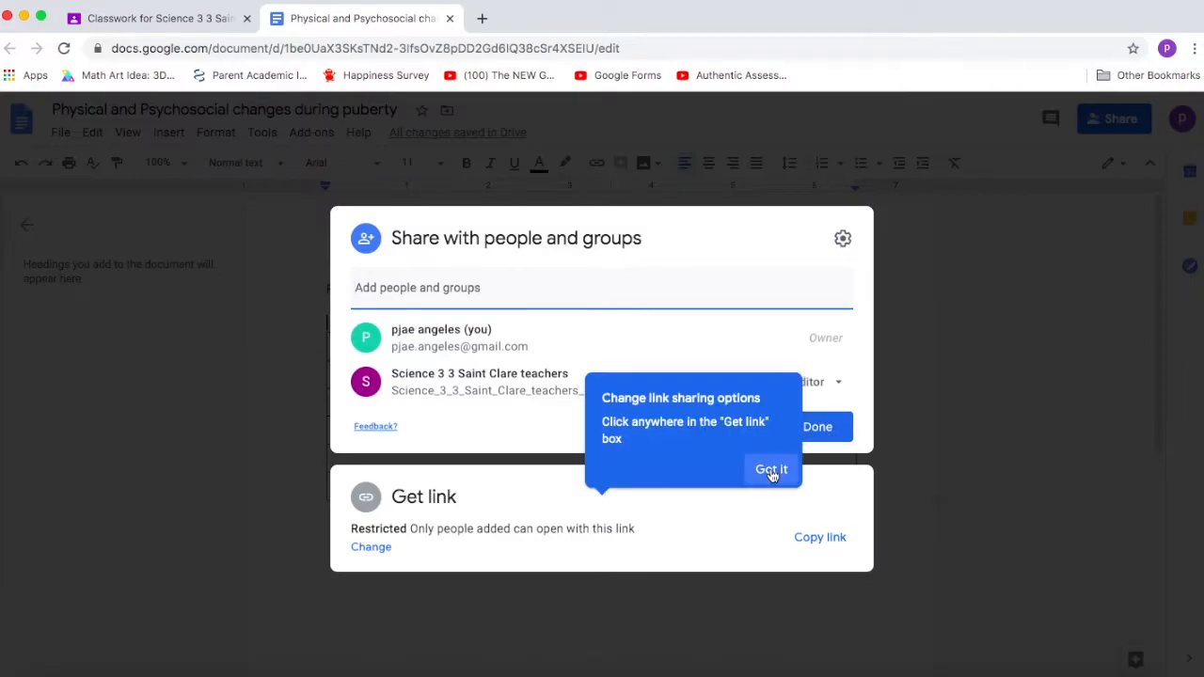
click(771, 470)
click(814, 427)
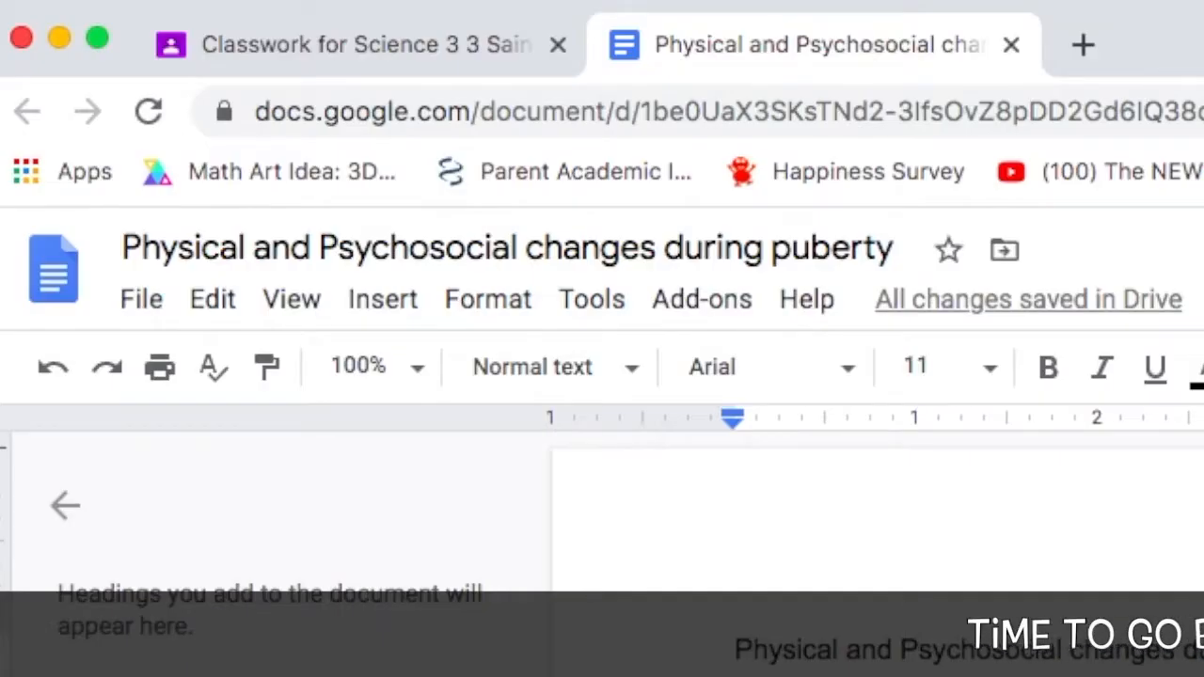
- Return to the assignment in Classroom, set the attached document to "Students can view the file", and assign it to all students
click(334, 42)
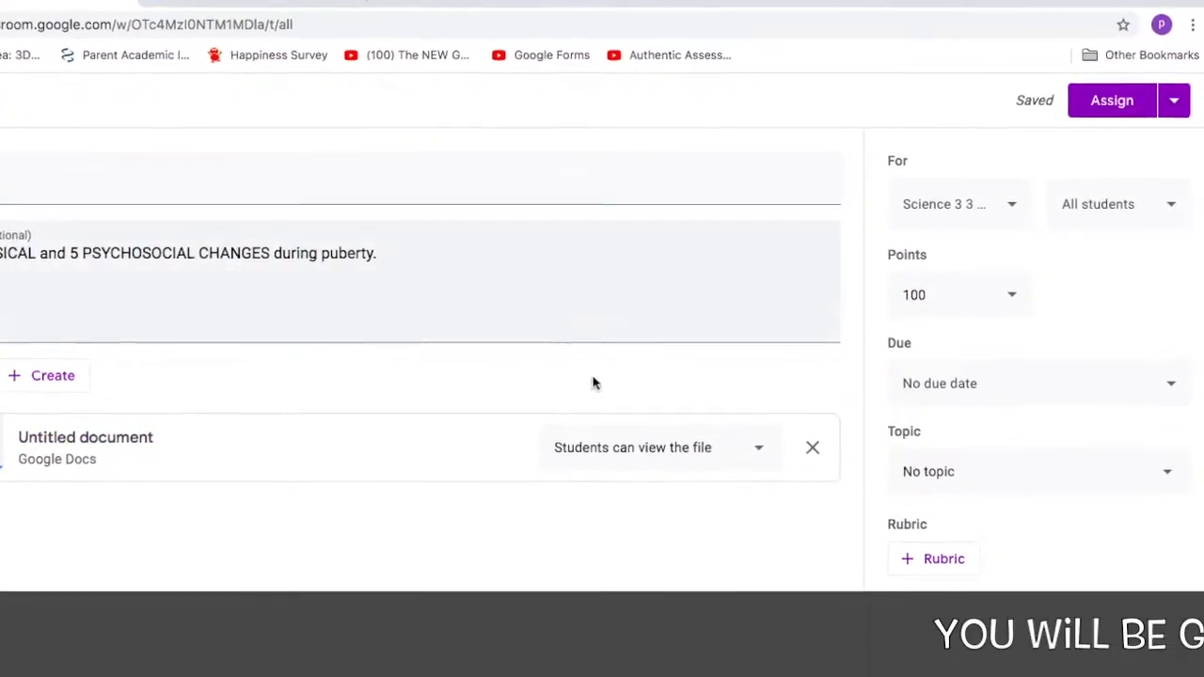
click(738, 461)
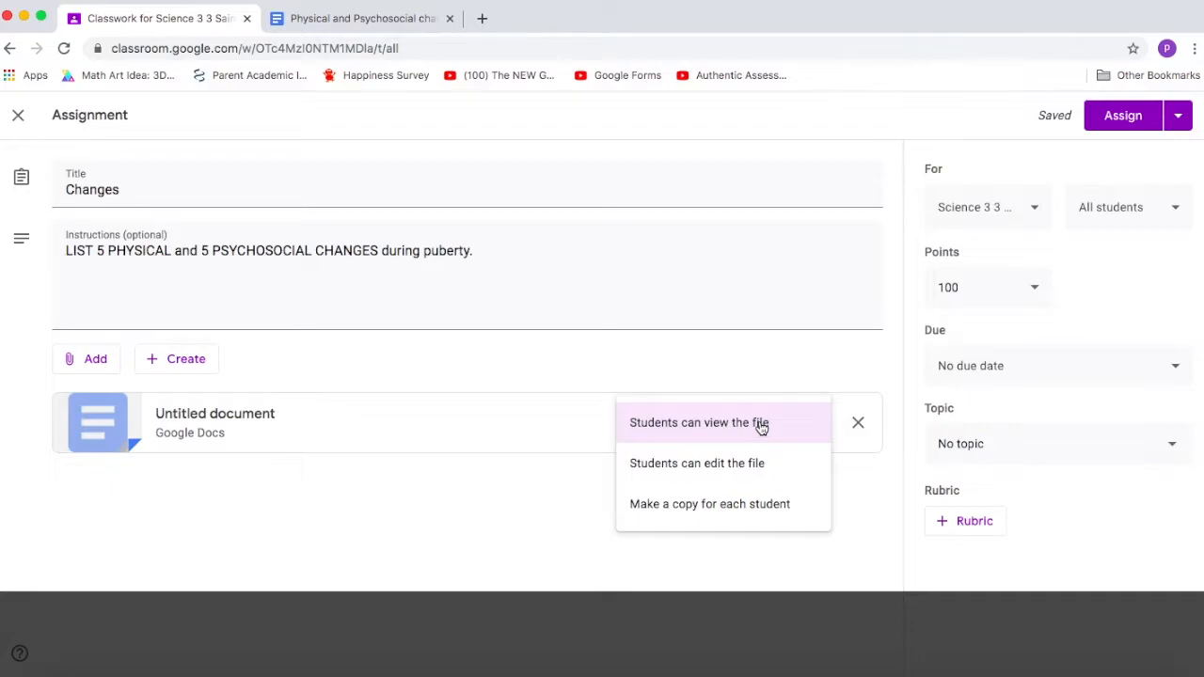
click(762, 423)
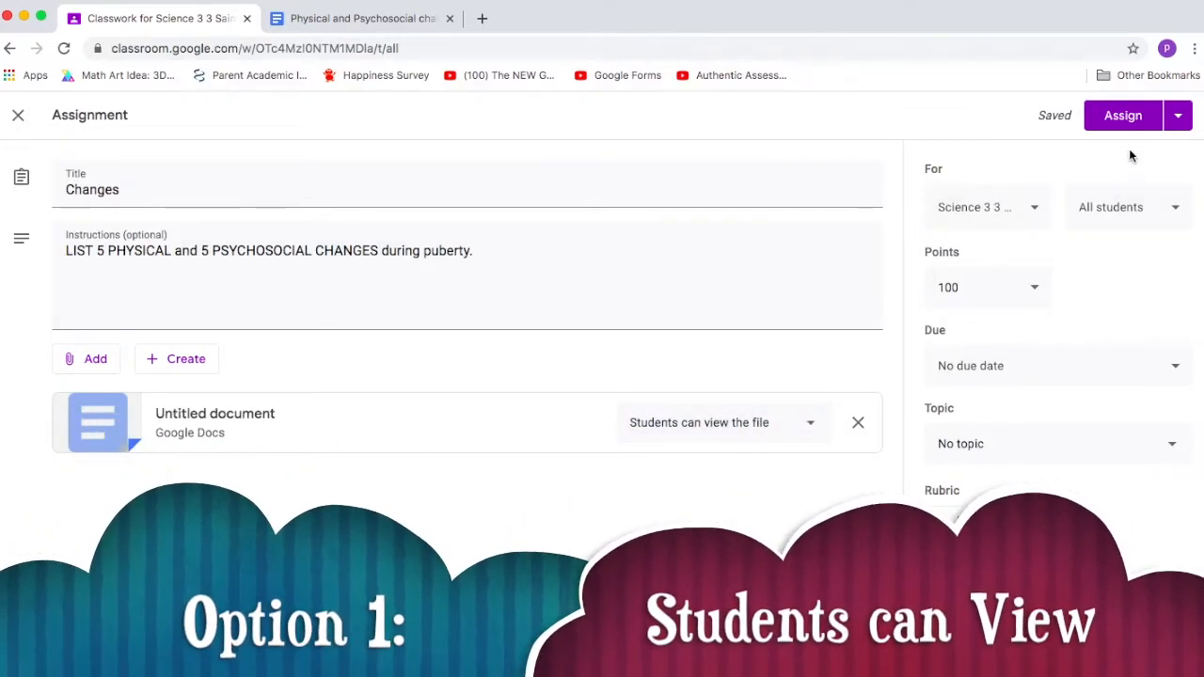
click(1124, 124)
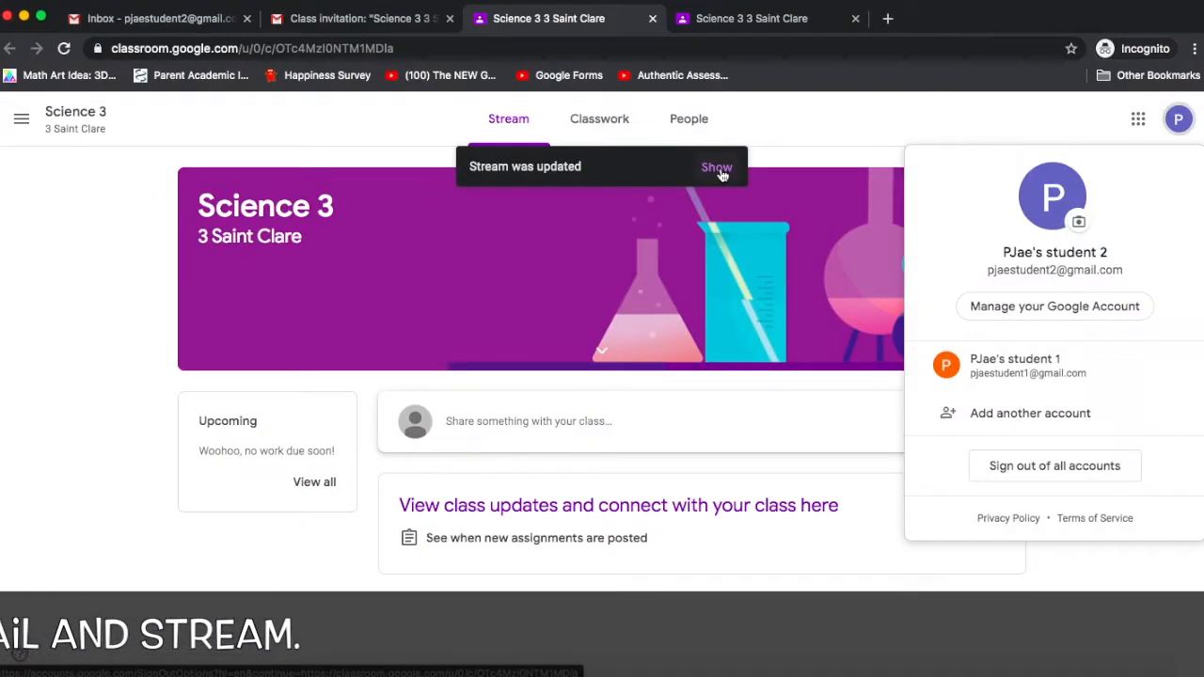
- In the first student's account, open the Changes assignment from the updated class stream and view its attached document
click(878, 142)
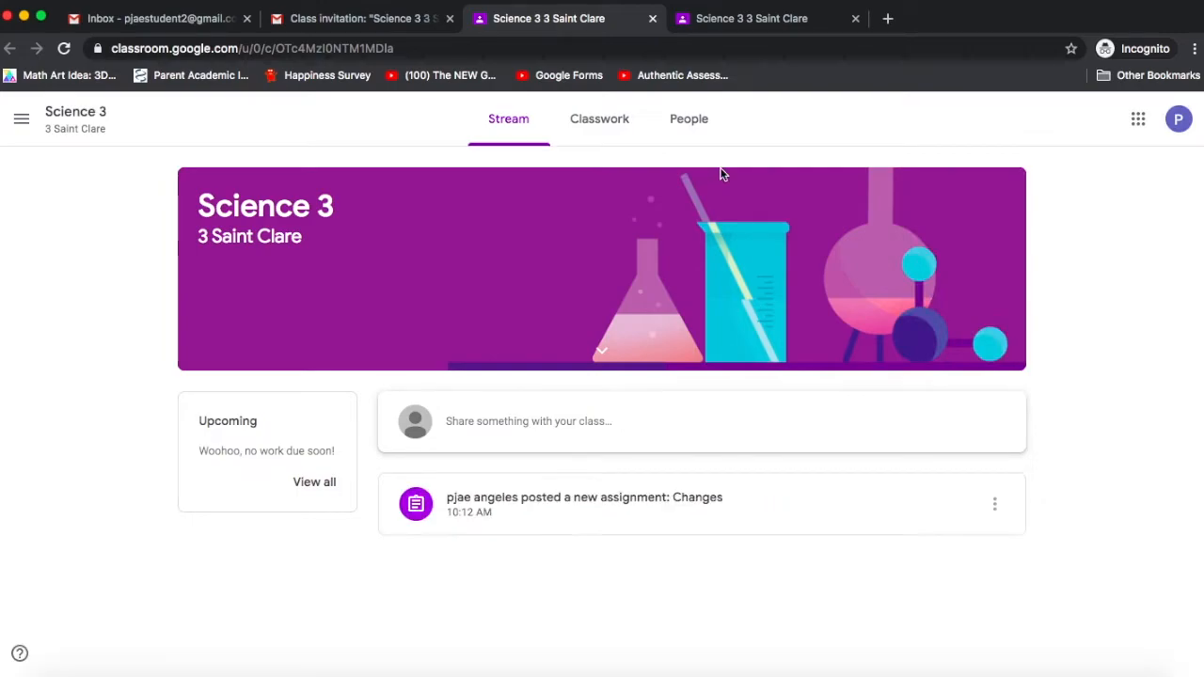
click(553, 518)
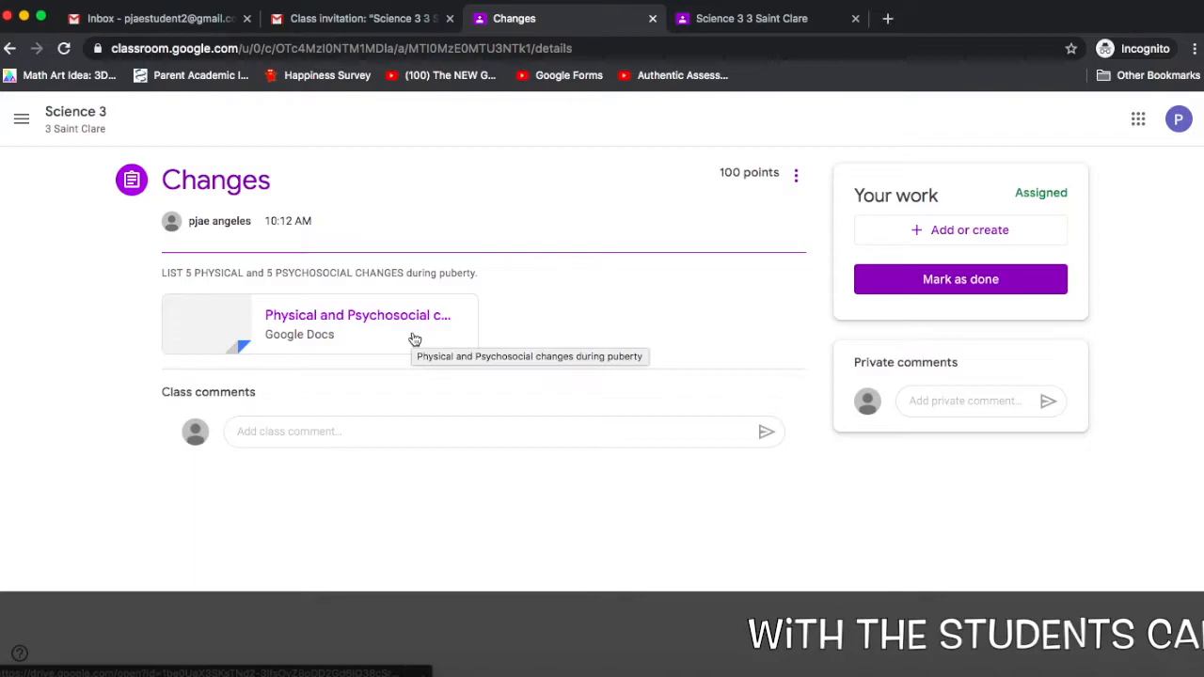
click(414, 339)
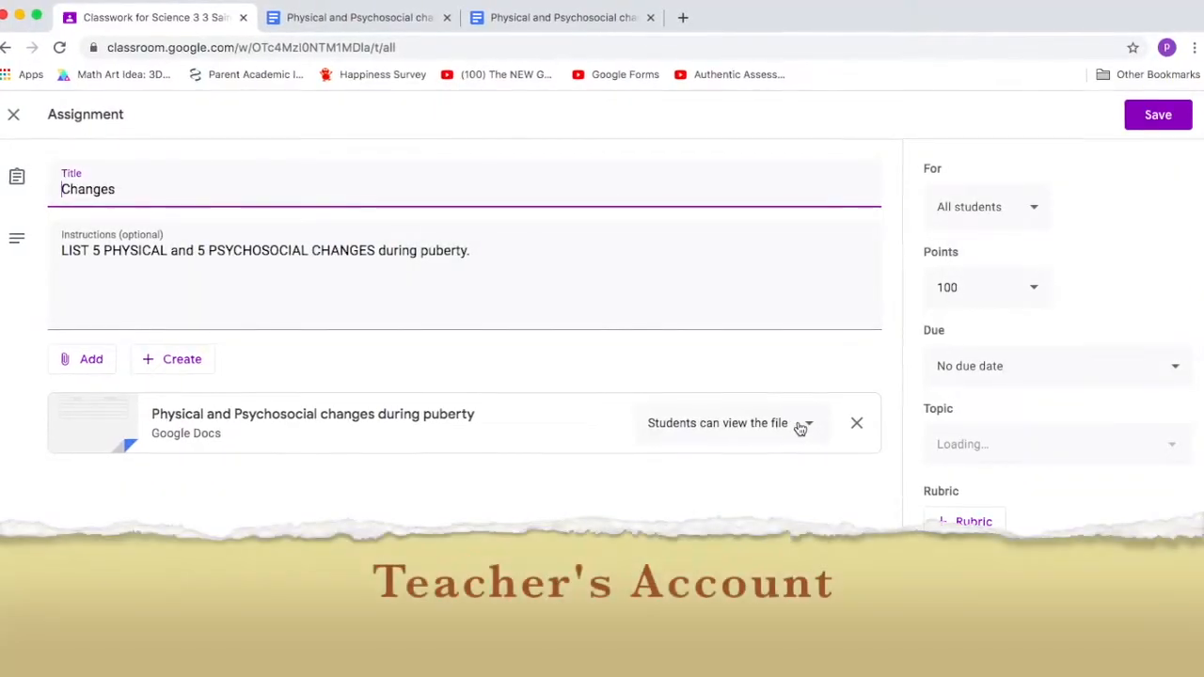
- In the teacher's account, change the attached document's permission to "Students can edit the file" and save the assignment
click(799, 427)
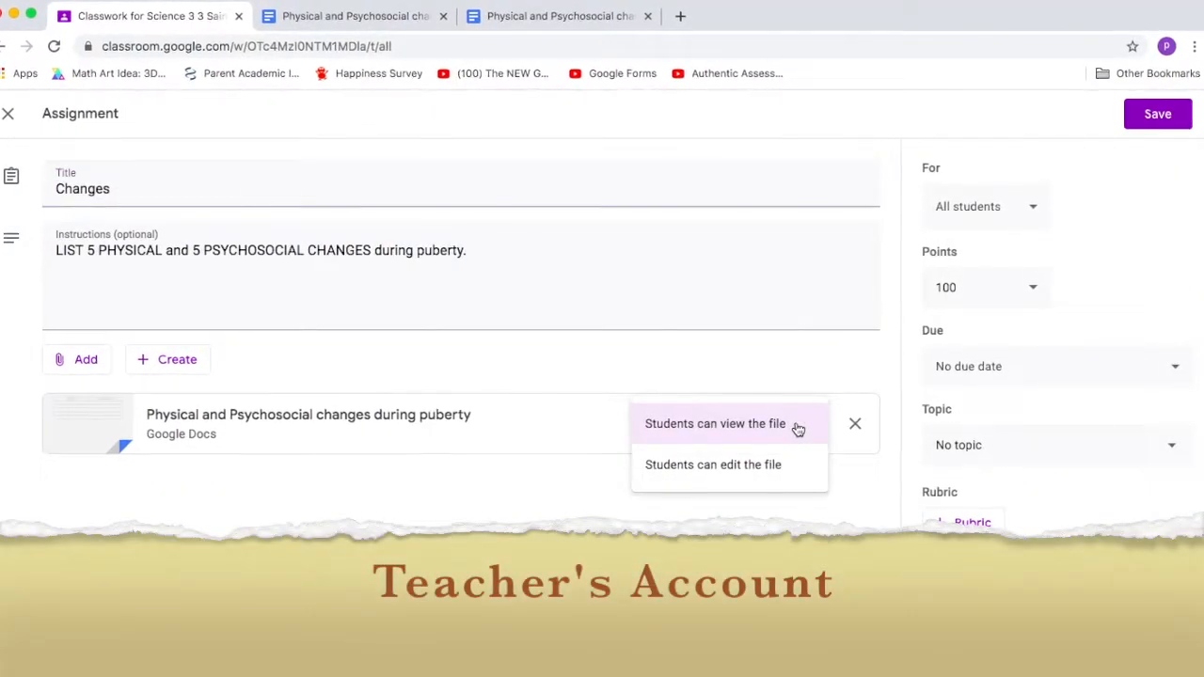
click(764, 468)
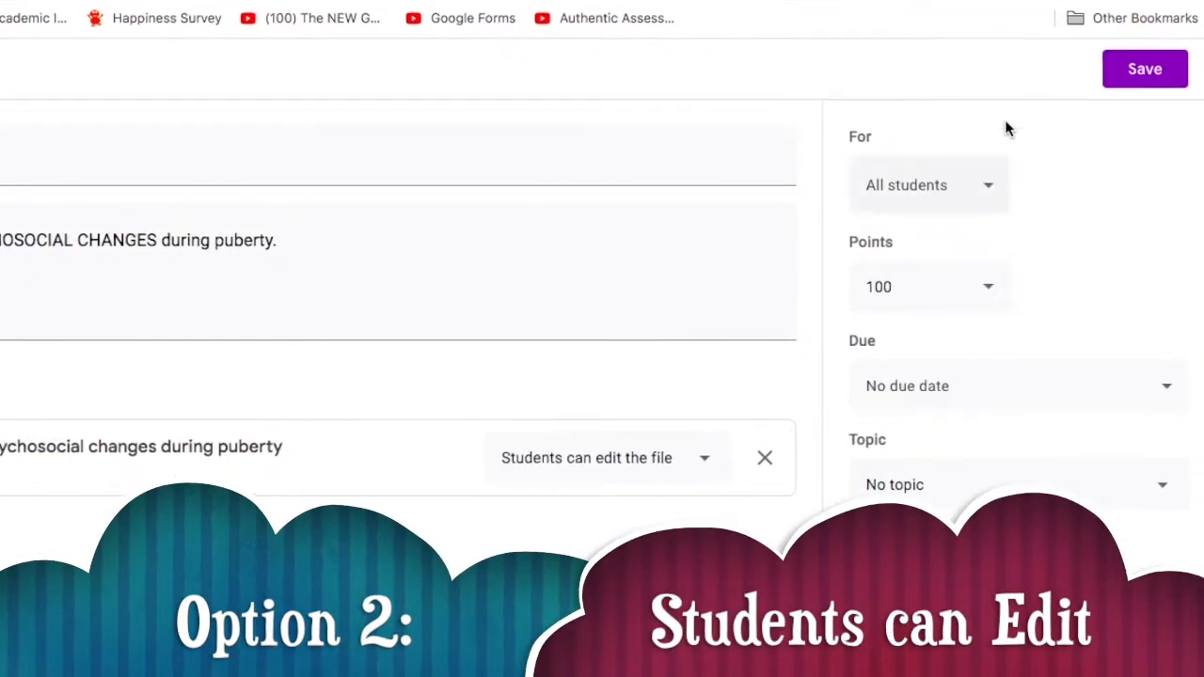
click(1148, 79)
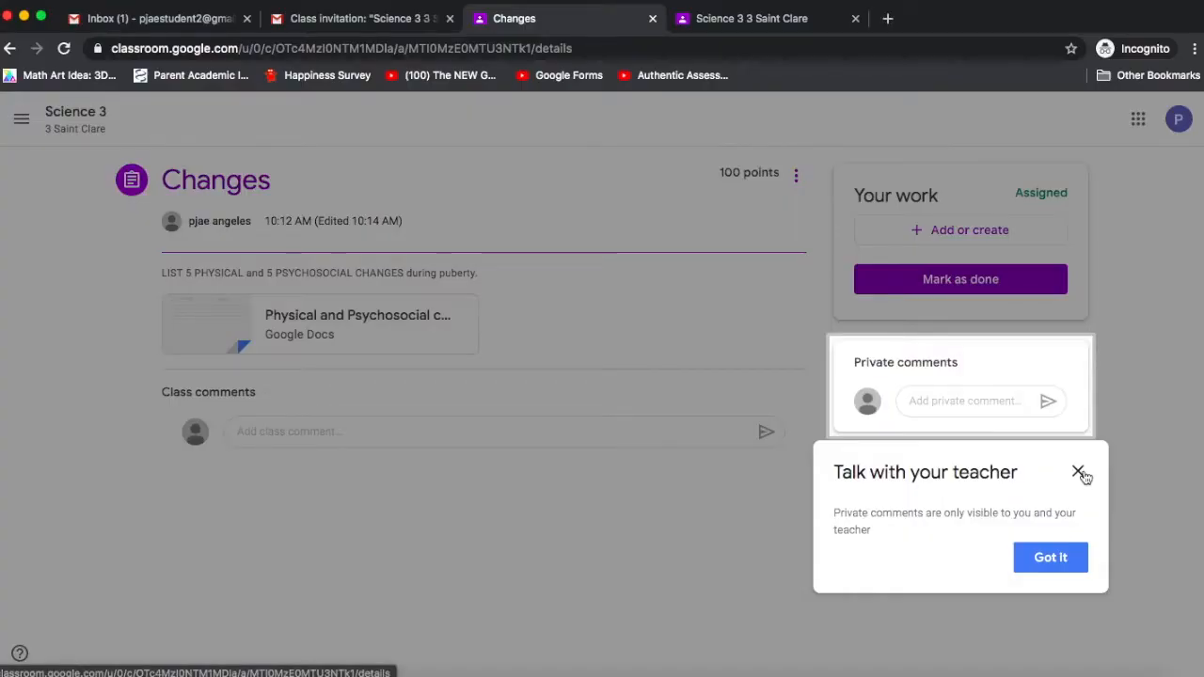
- As the first student, open the attached document and fill the table's first empty row with GROWTH SPURT and MOOD SWINGS
click(1080, 470)
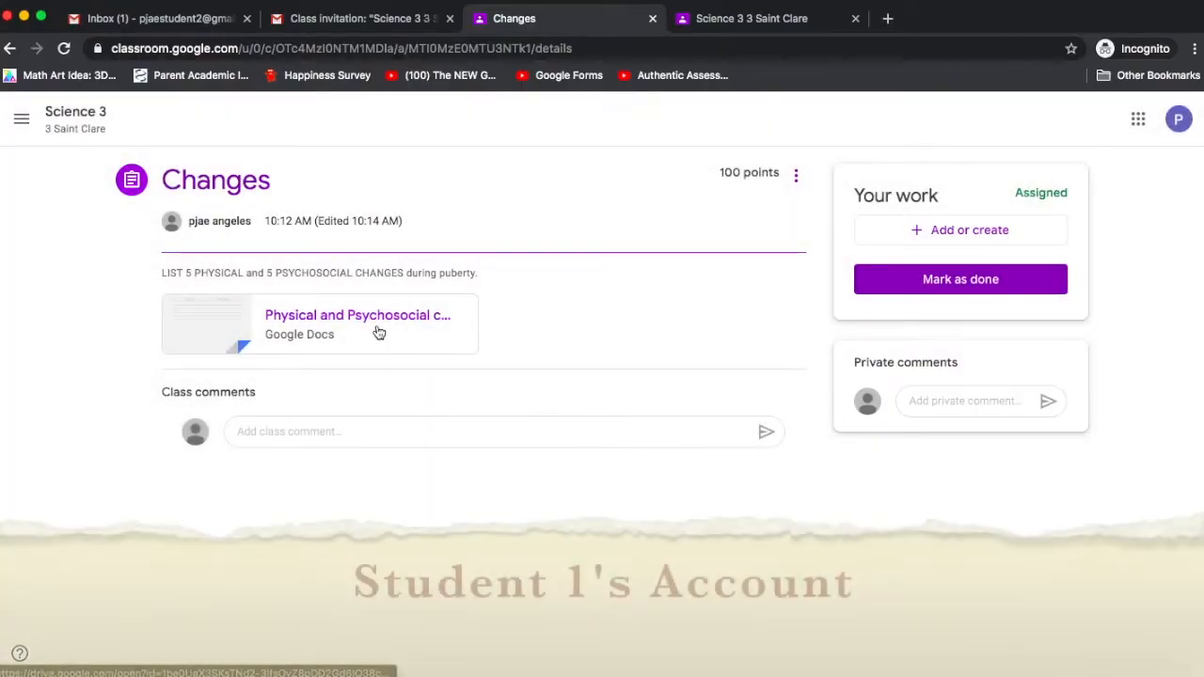
click(378, 331)
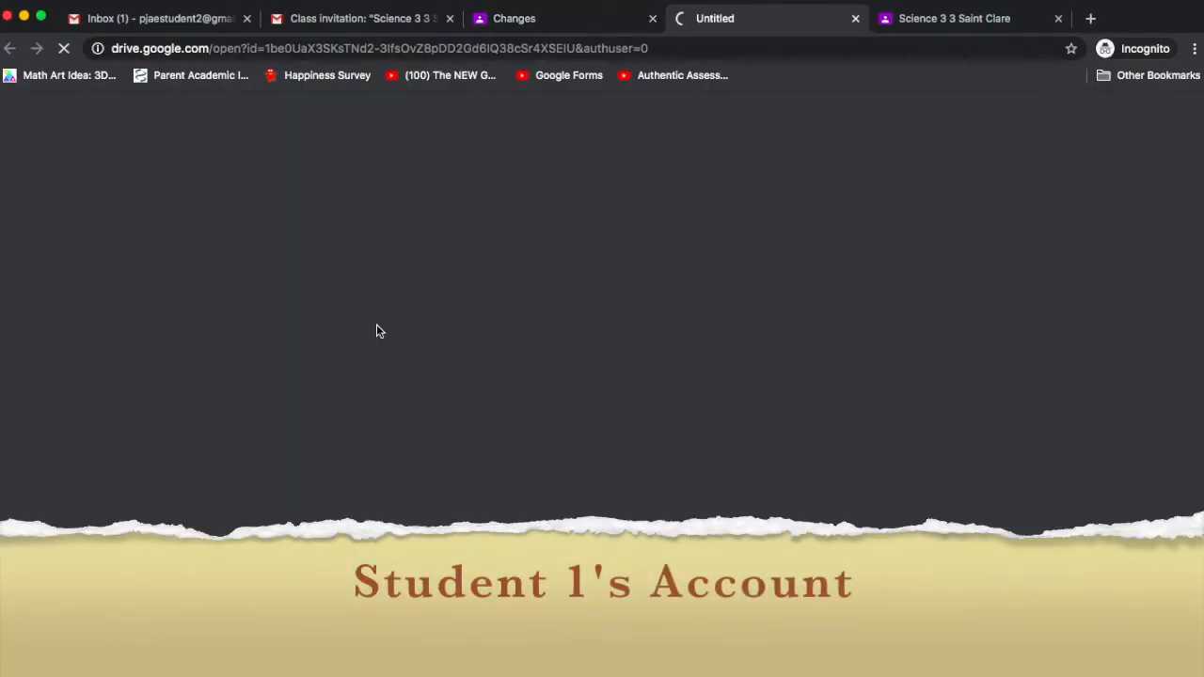
text(GROWTH SPURT)
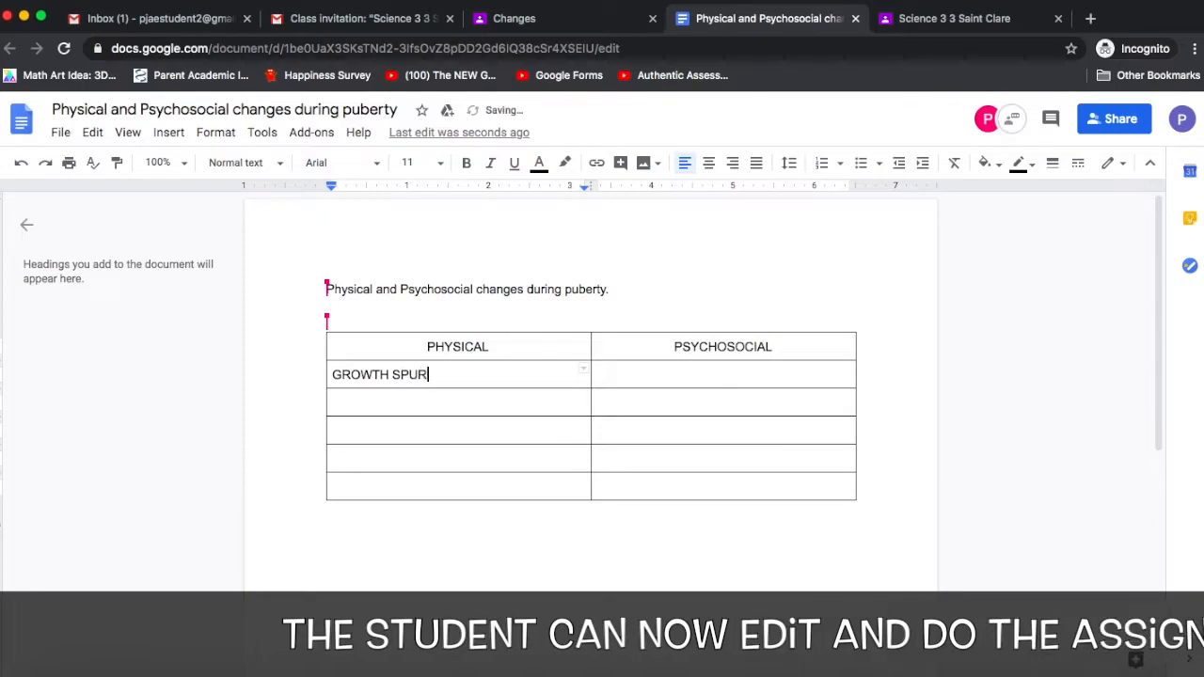
click(691, 368)
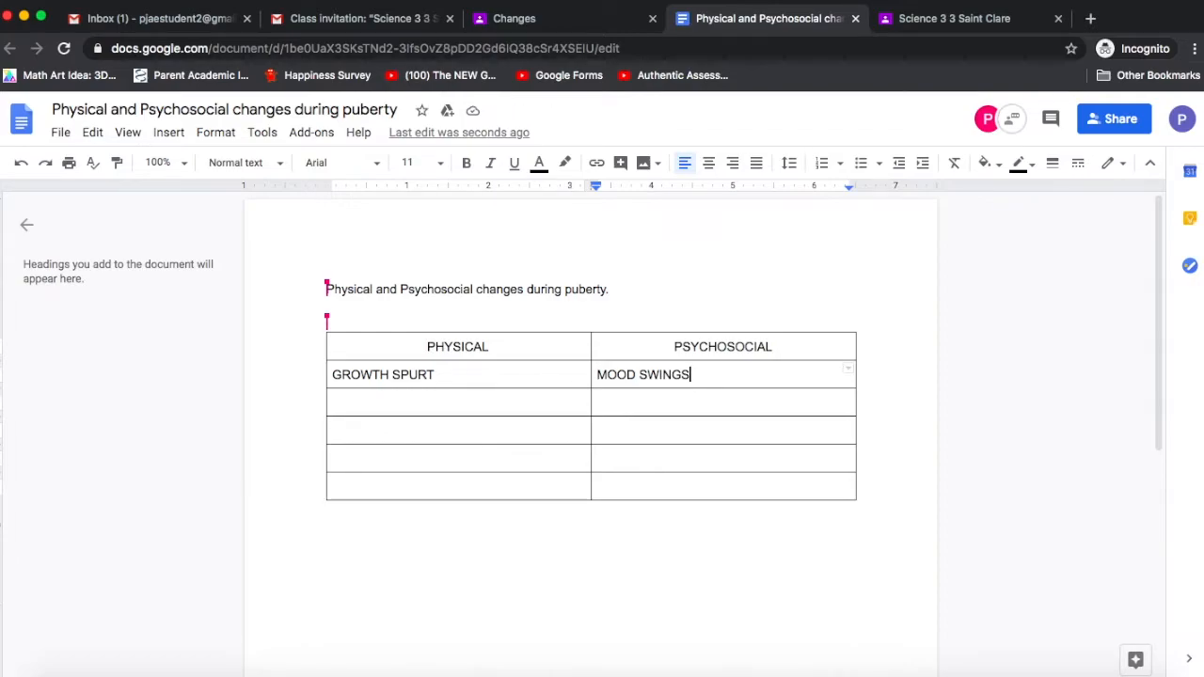
- In the second student's account, open the Changes assignment from the updated class stream and view the attached document
click(938, 28)
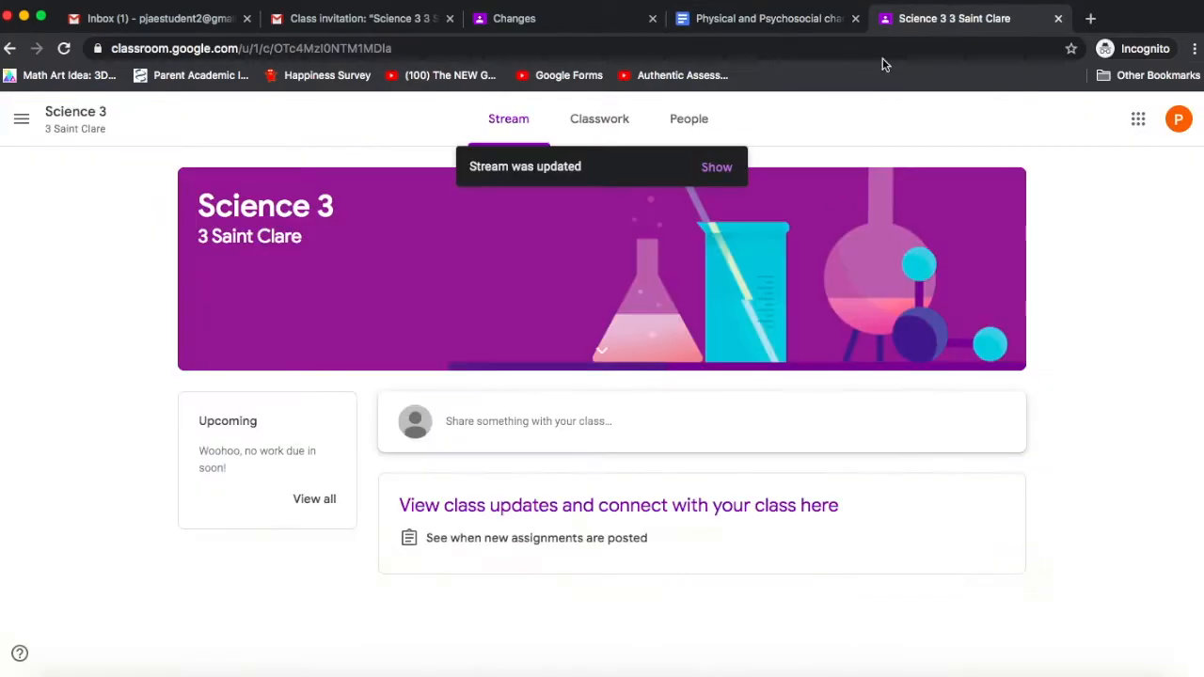
click(716, 168)
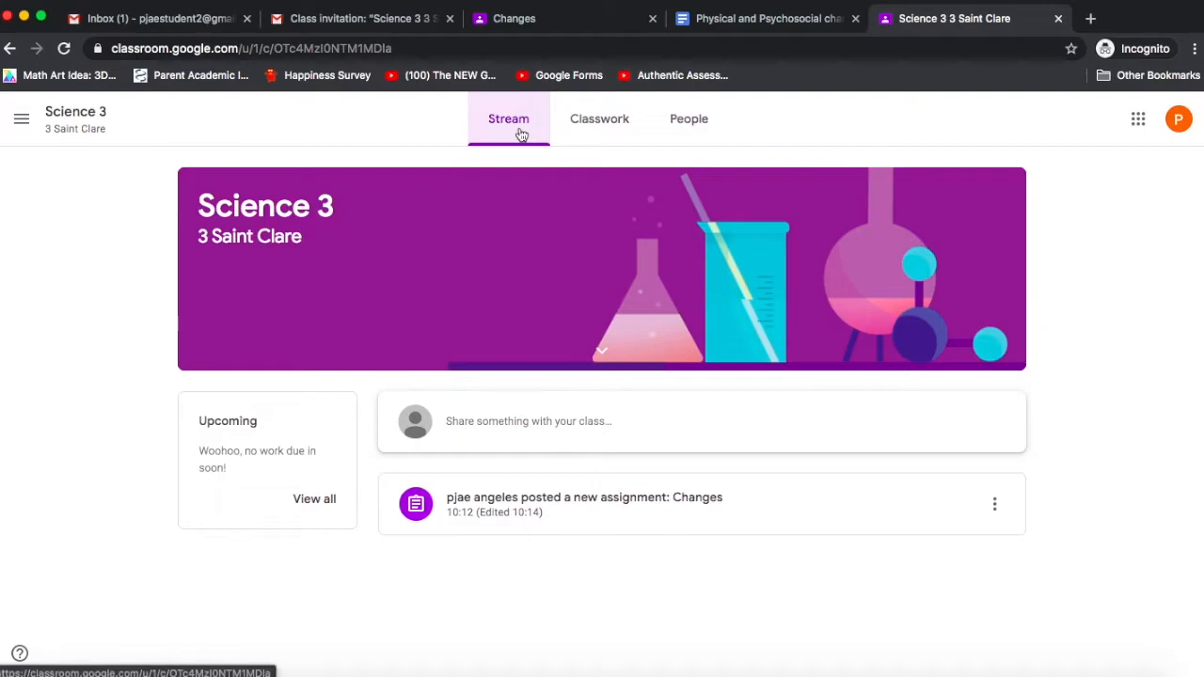
click(487, 519)
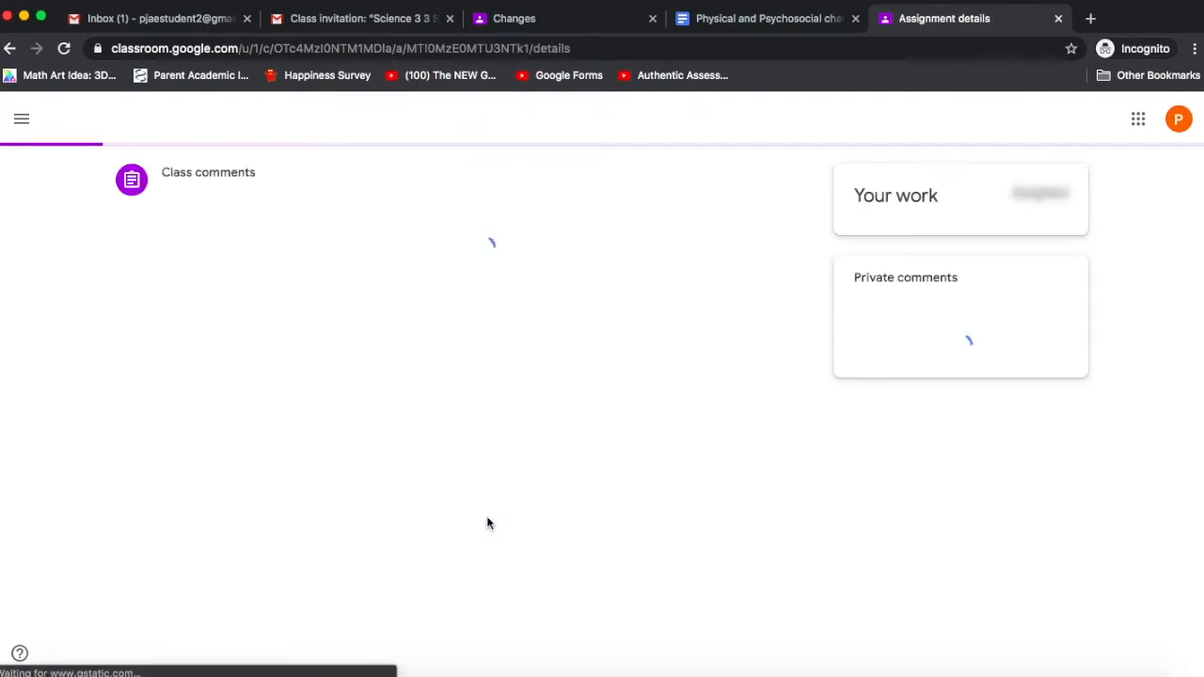
click(358, 333)
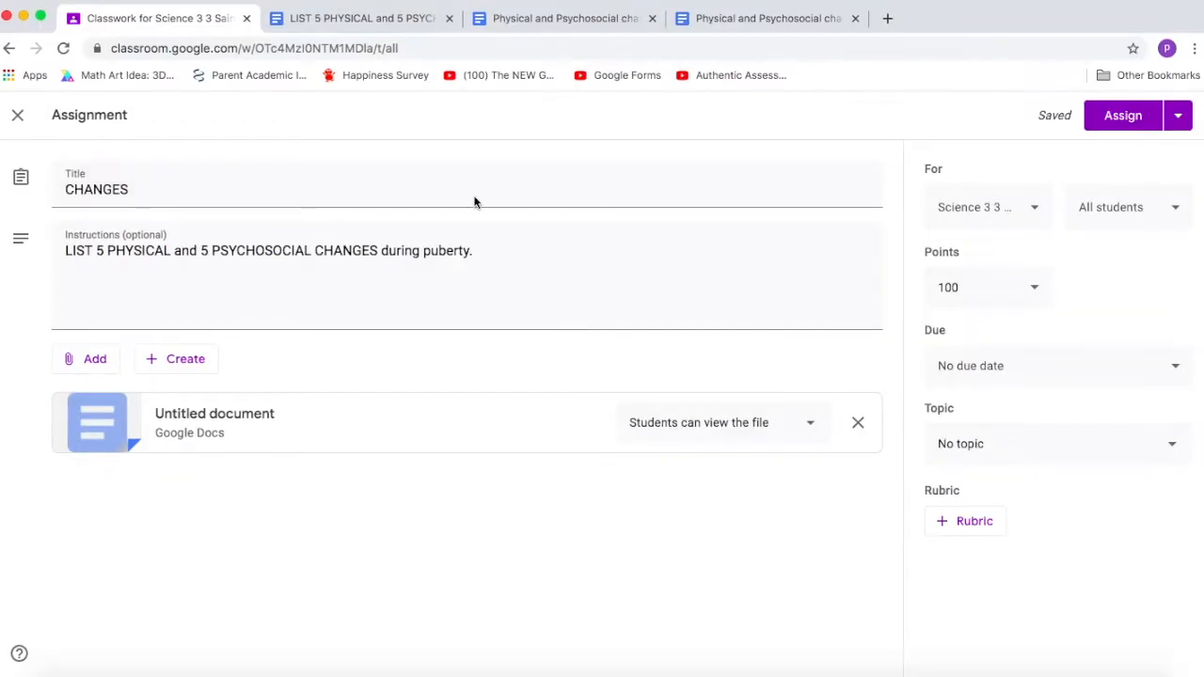
- In the teacher's new CHANGES assignment, set the attached document to "Make a copy for each student" and assign it to all students
click(674, 432)
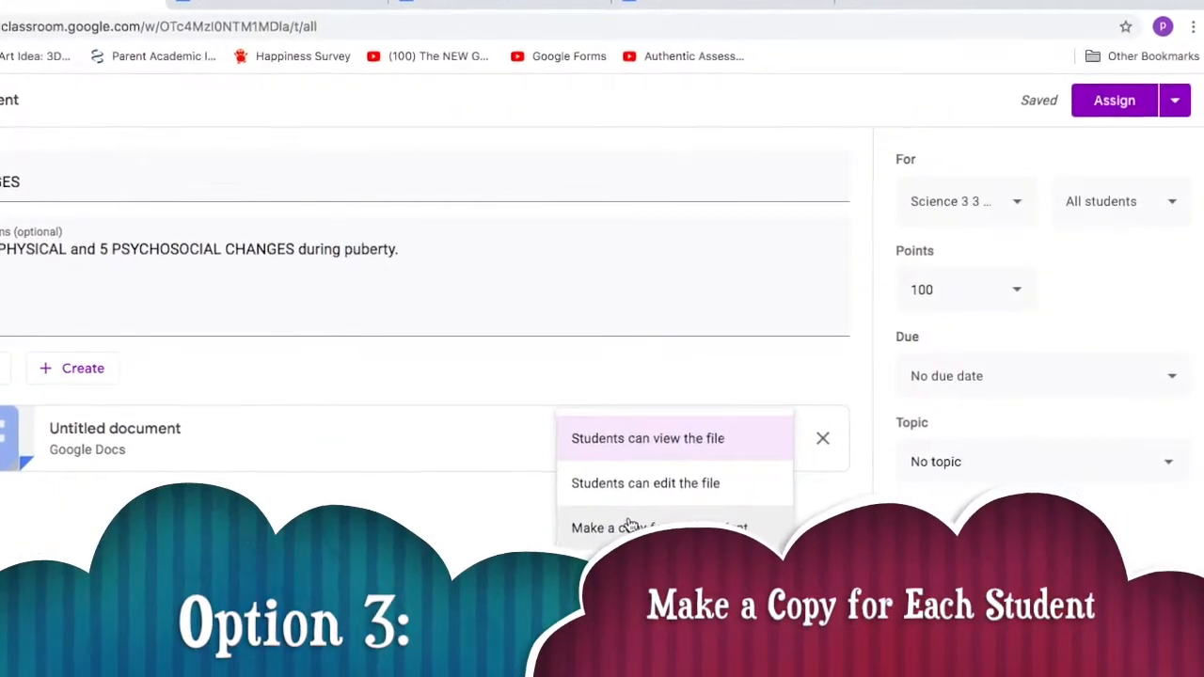
click(641, 523)
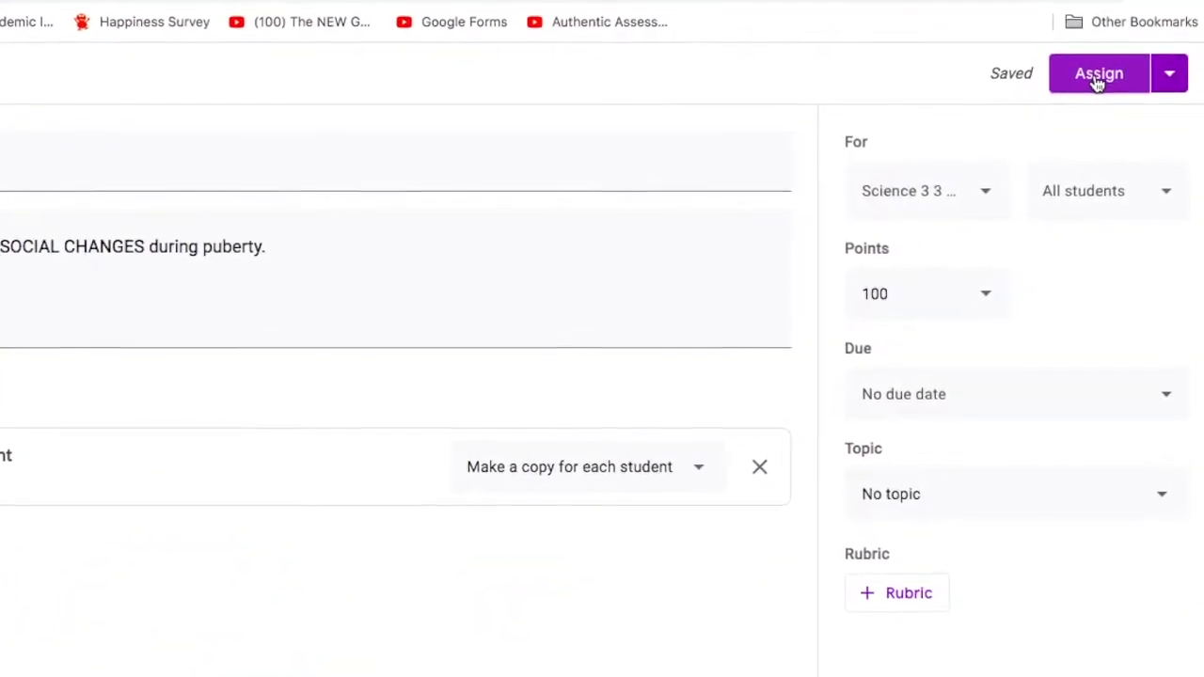
click(1091, 74)
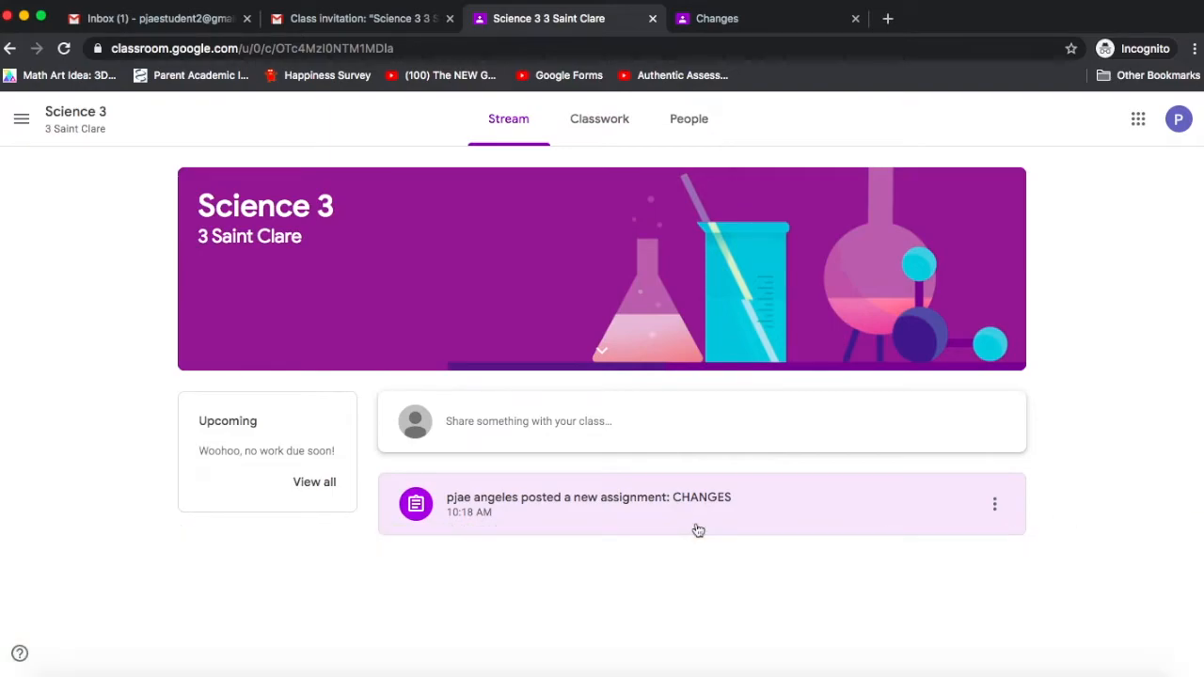
- As the second student, open the personal document copy in the CHANGES assignment and fill its first empty row with BROADER SHOULDERS and NEED FOR ACCEPTANCE AND
click(698, 531)
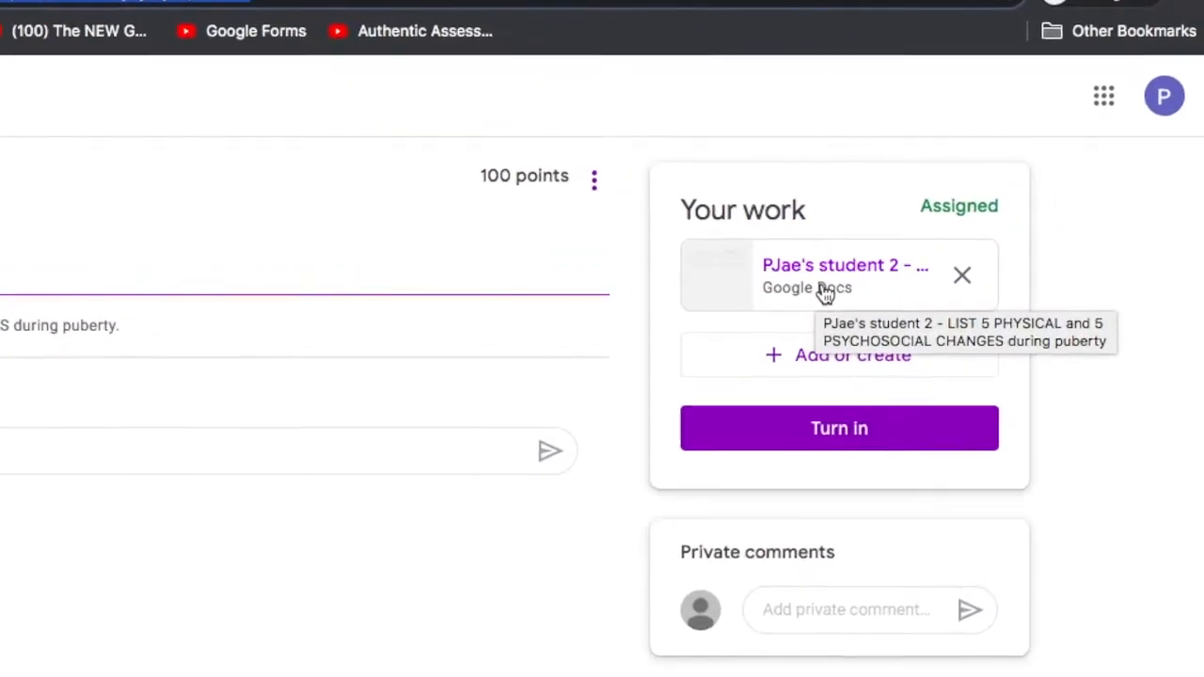
click(825, 293)
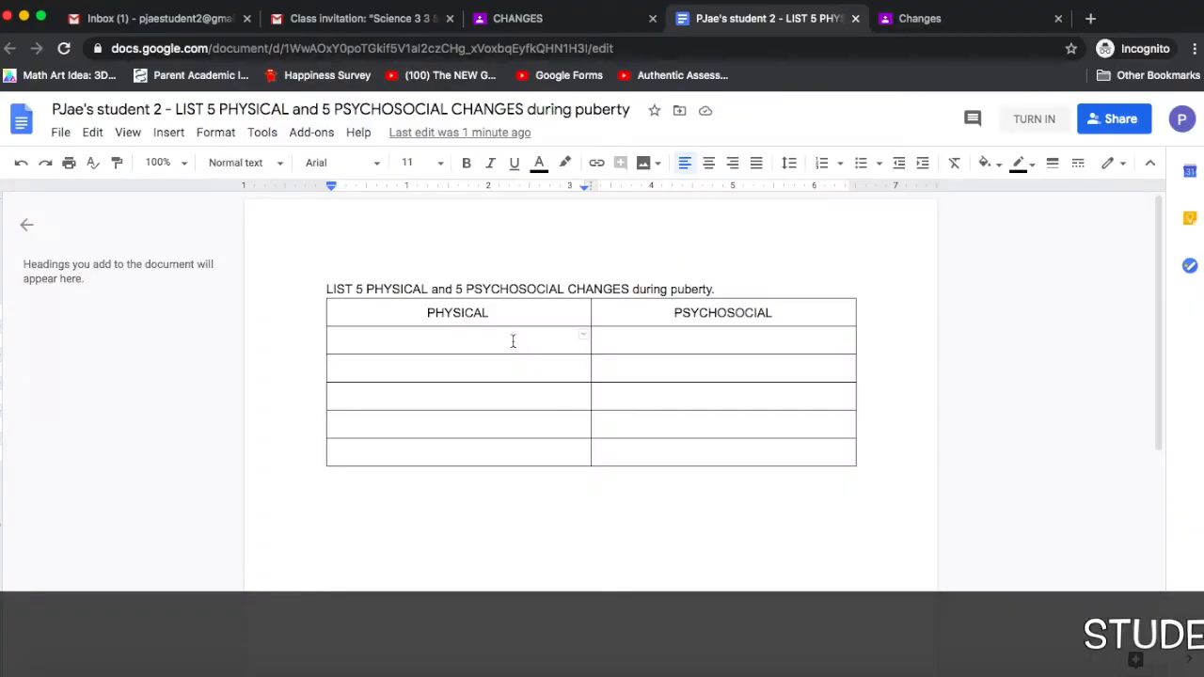
text(BROADER SHOULDERS)
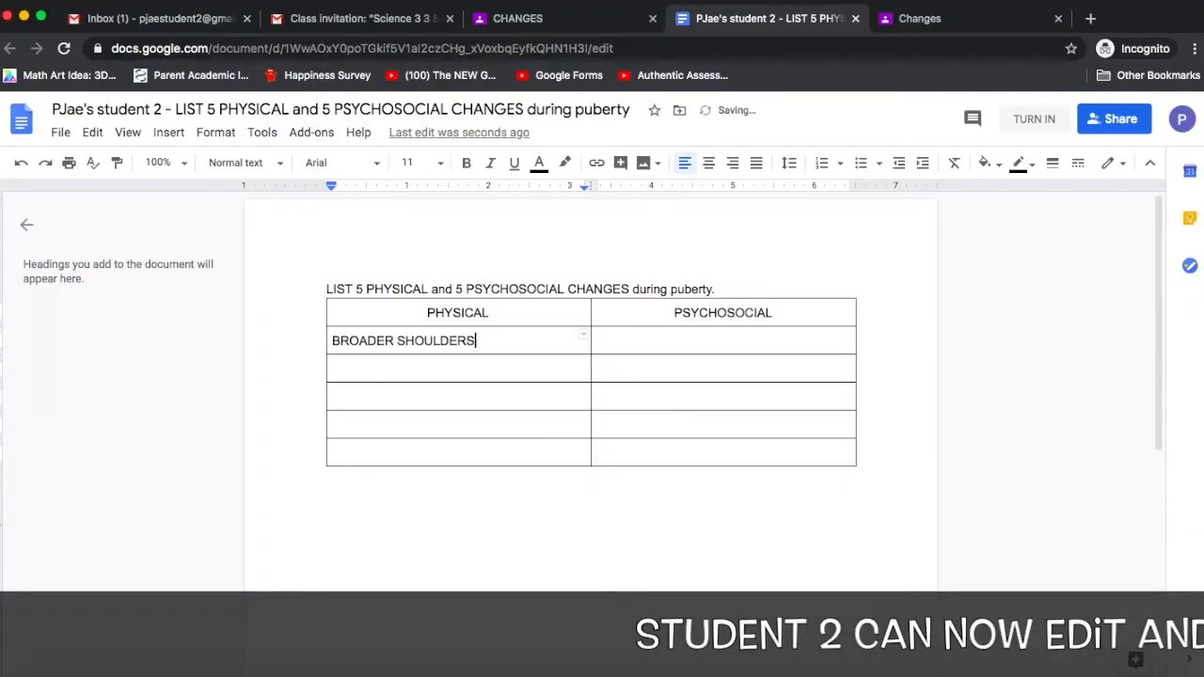
click(630, 339)
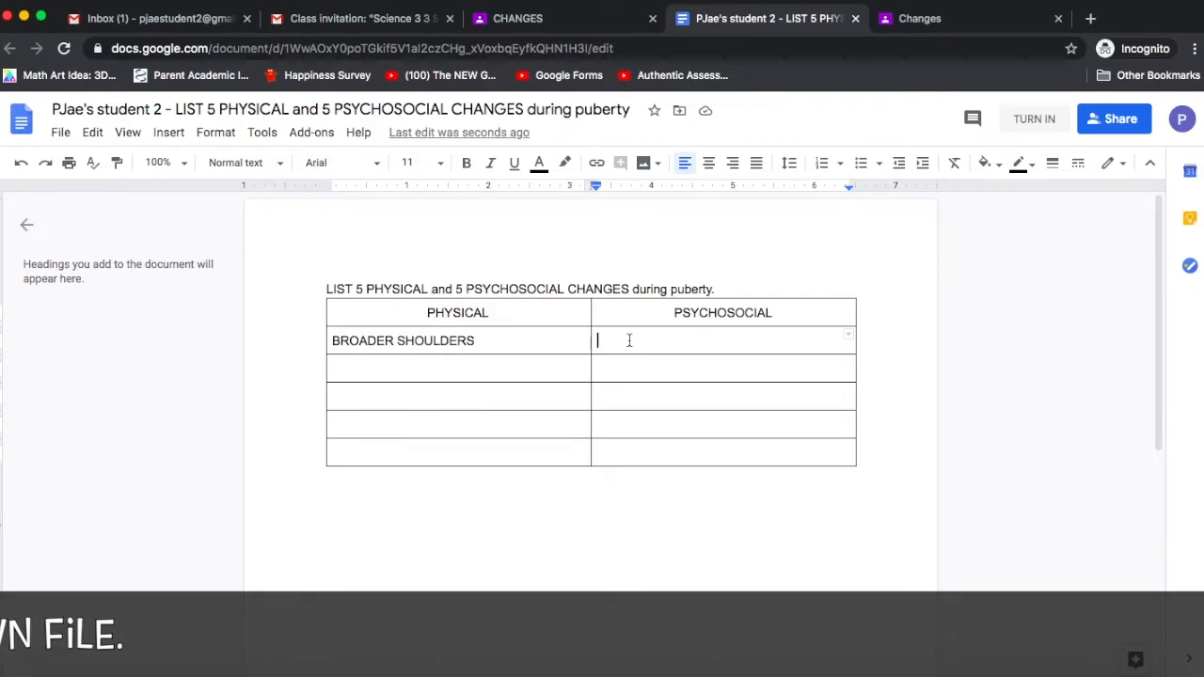
text(NEED FOR ACCEPTANCE AND)
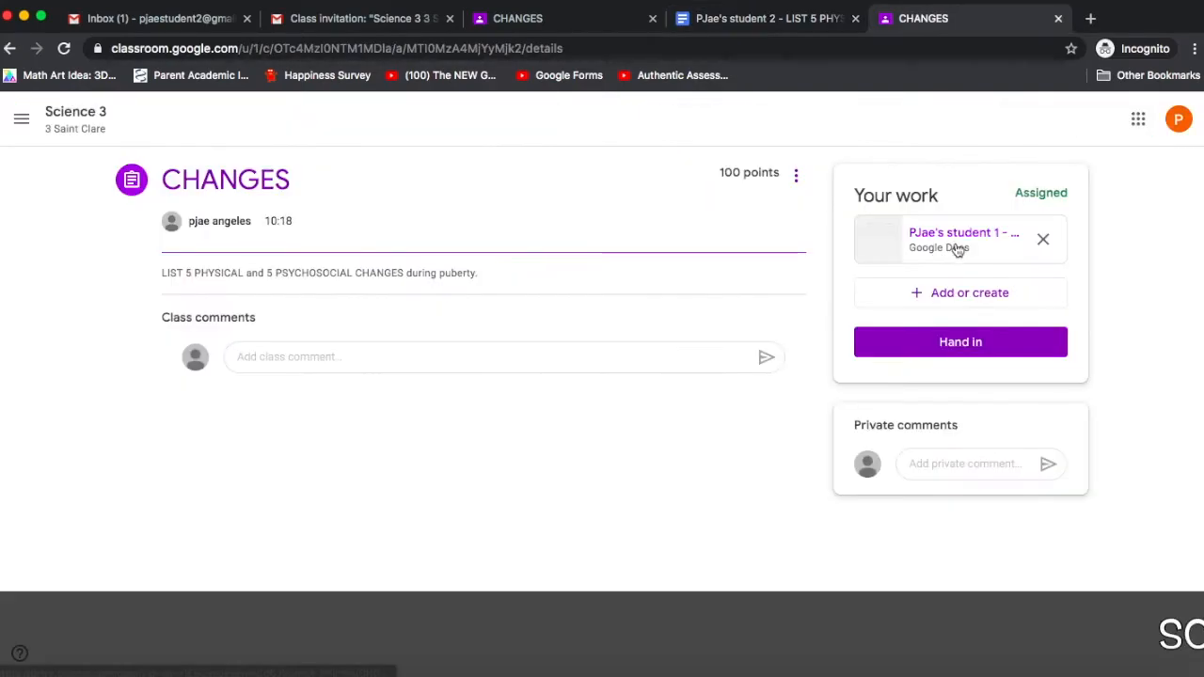
- In the first student's account, open that student's own document copy from the CHANGES assignment
click(955, 248)
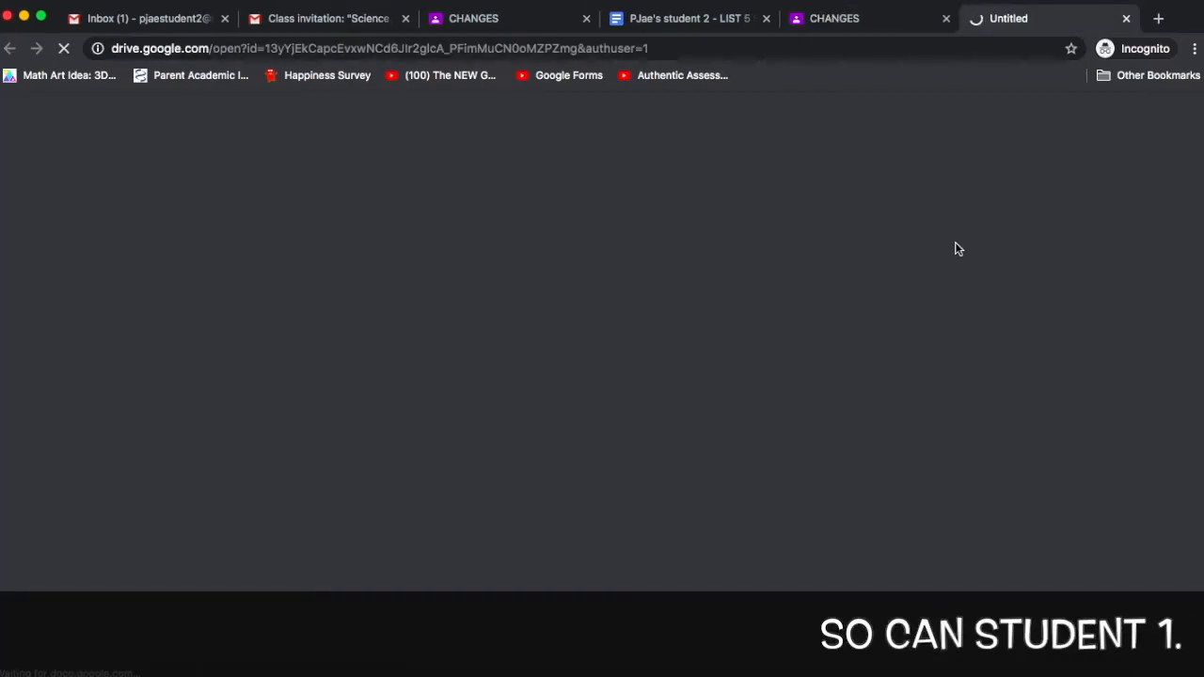